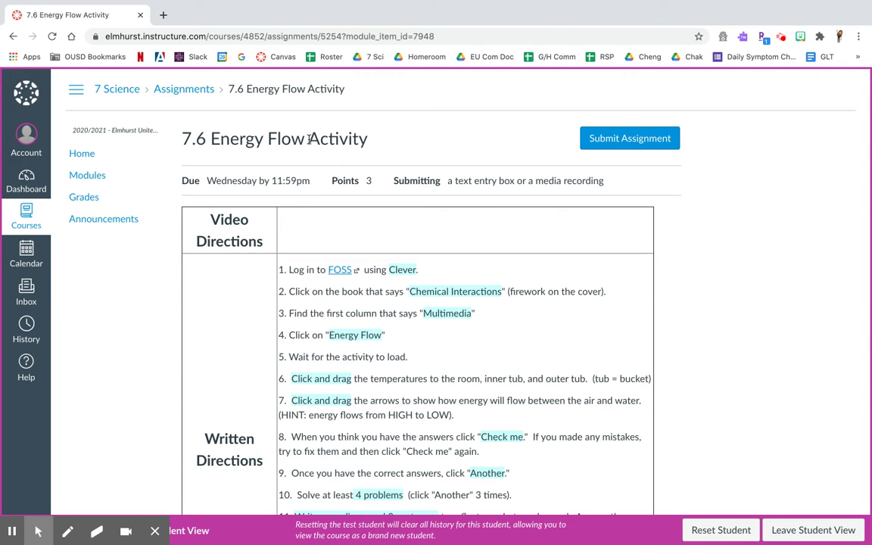
# Step: Leave the Canvas 7.6 Energy Flow directions for the FOSSweb Oakland USD Schools login desktop
pyautogui.scroll(-1, 341, 182)
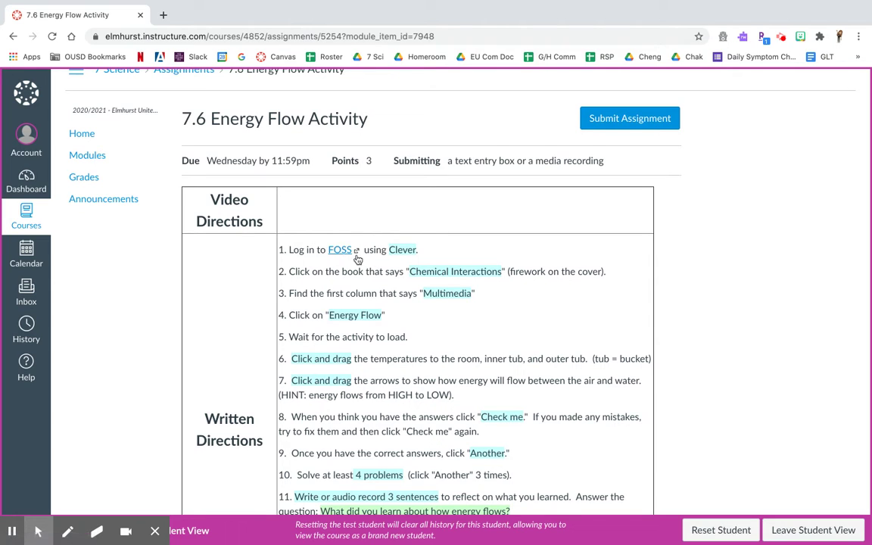
pyautogui.hotkey('ctrl', 'Up')
pyautogui.click(554, 45)
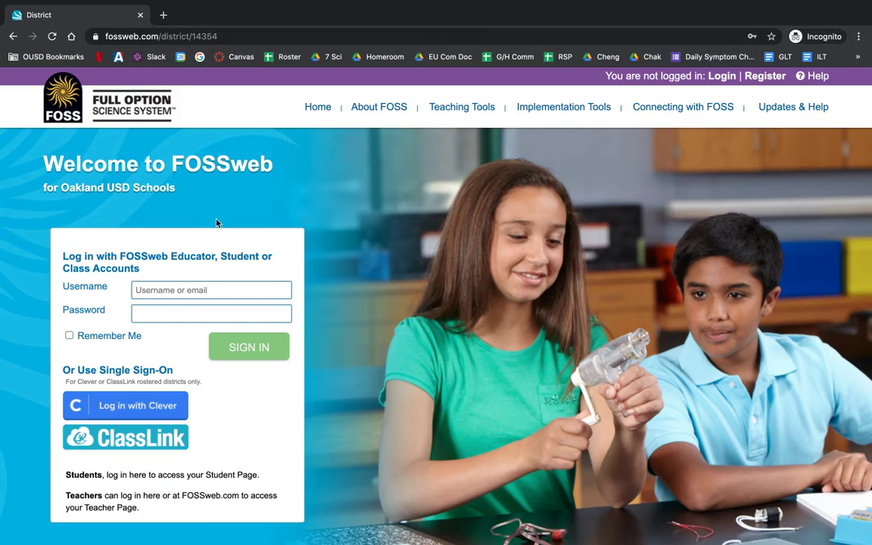
# Step: Sign in to FOSSweb with Clever and scroll down to the class's eleven FOSS titles
pyautogui.click(137, 421)
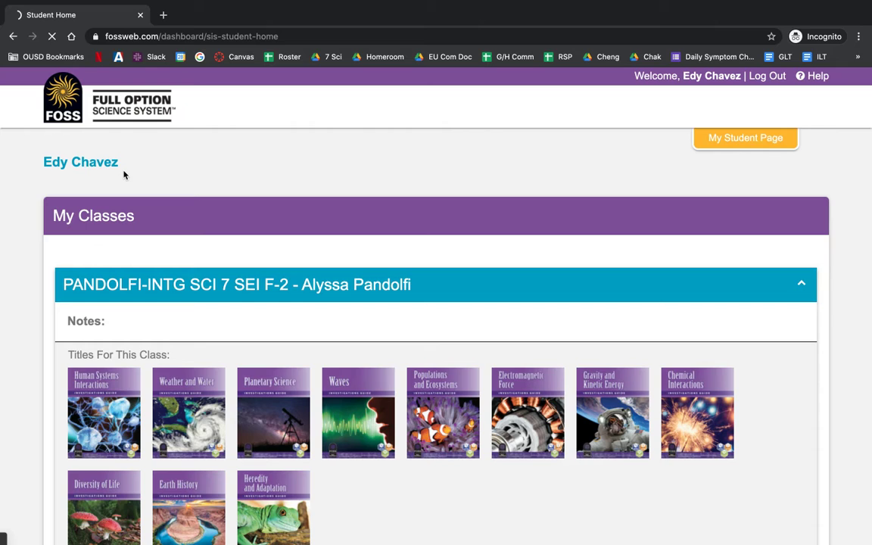
pyautogui.scroll(-1, 328, 334)
pyautogui.scroll(-1, 328, 333)
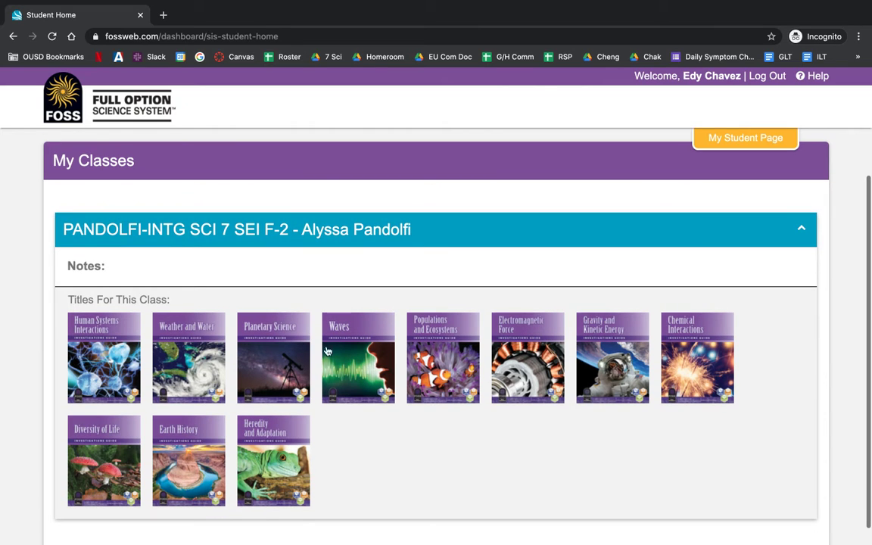
# Step: Open the Chemical Interactions course and its Energy Flow multimedia activity
pyautogui.click(698, 350)
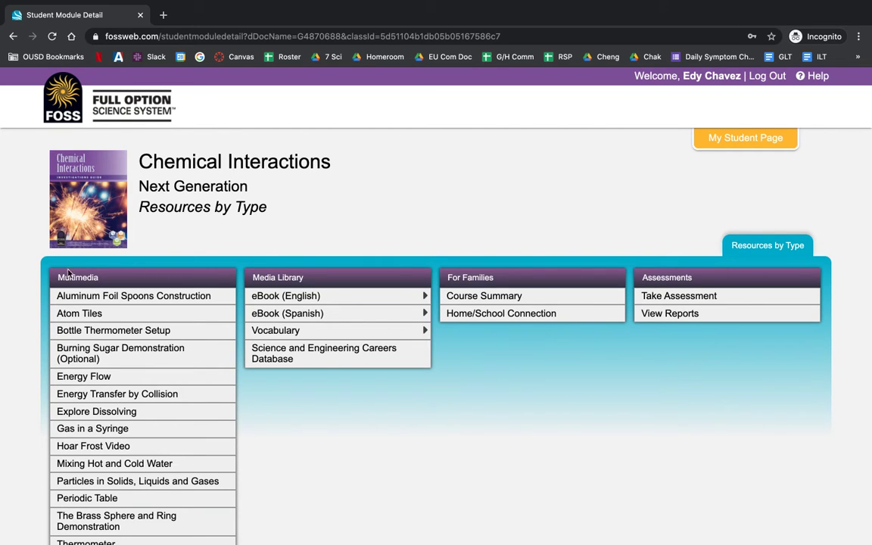
pyautogui.scroll(-3, 131, 288)
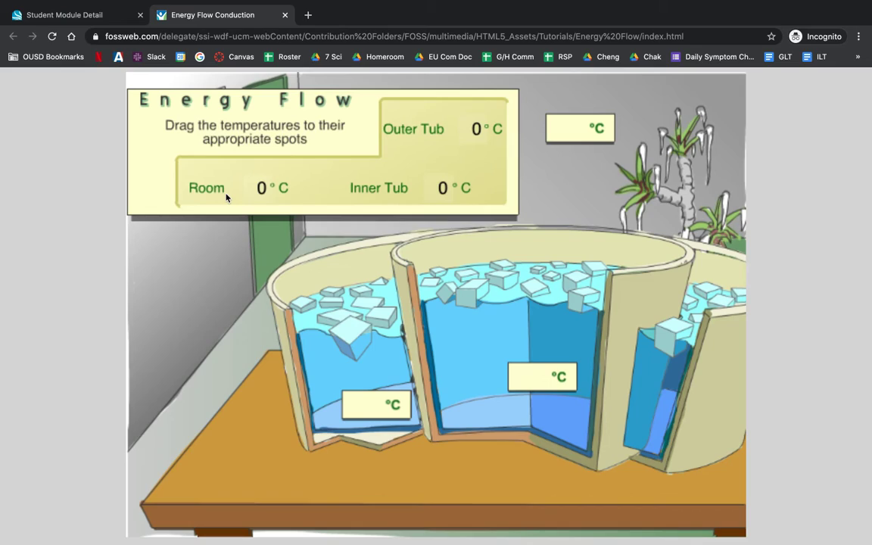
# Step: Highlight step 6 of the Canvas directions, then return to the Energy Flow desktop
pyautogui.hotkey('ctrl', 'Up')
pyautogui.click(440, 52)
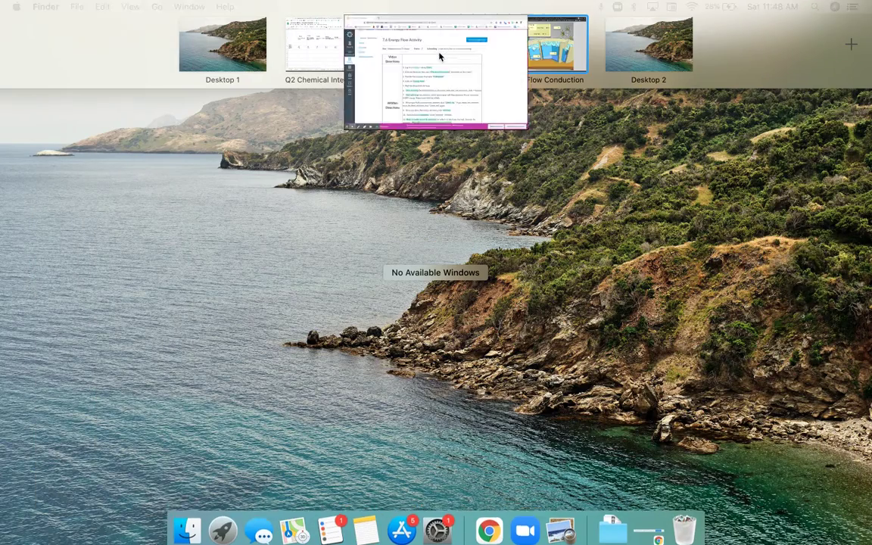
pyautogui.scroll(-1, 331, 229)
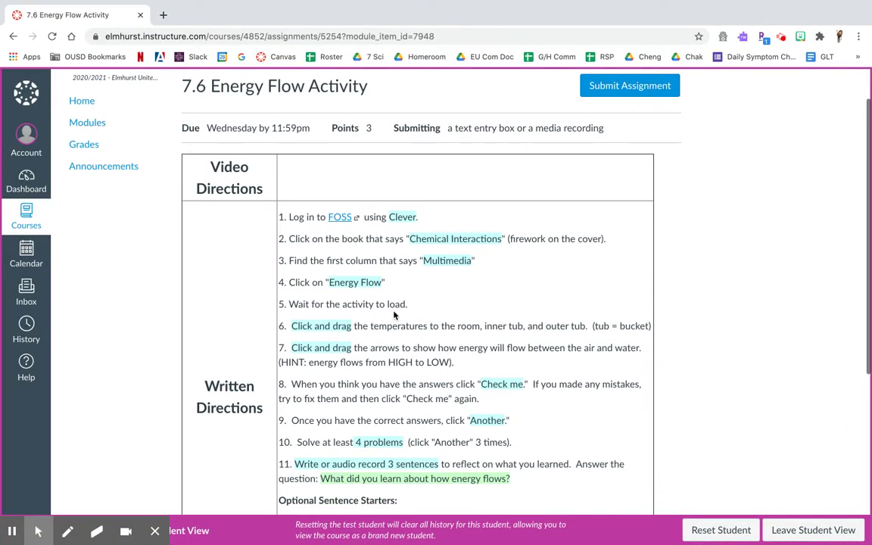
pyautogui.doubleClick(343, 303)
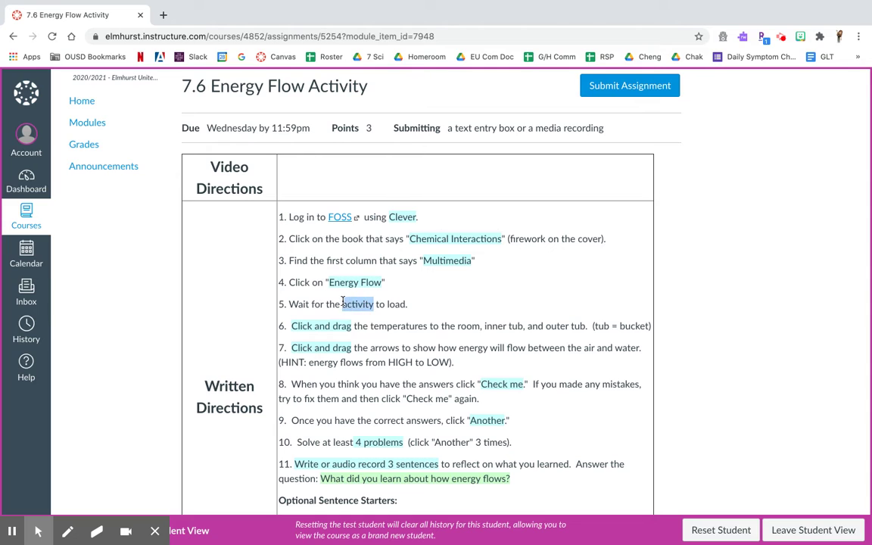
pyautogui.tripleClick(370, 325)
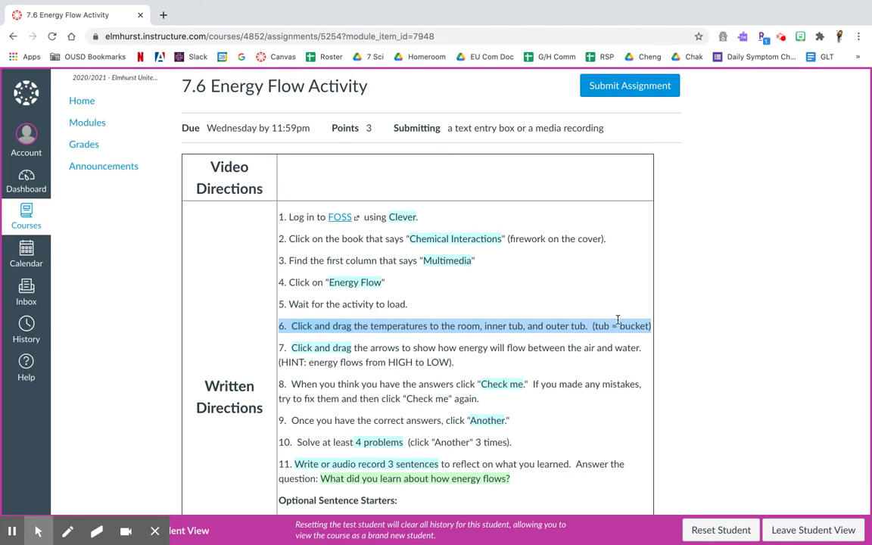
pyautogui.hotkey('ctrl', 'Up')
pyautogui.click(501, 42)
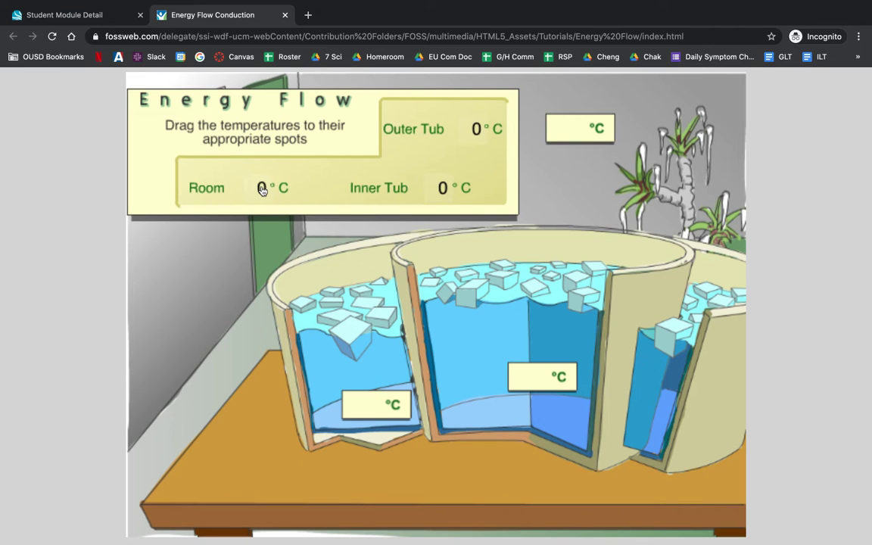
# Step: Place the 0 °C Room, Outer Tub and Inner Tub temperatures in their boxes
pyautogui.moveTo(261, 190); pyautogui.dragTo(566, 133)
pyautogui.moveTo(479, 131); pyautogui.dragTo(367, 406)
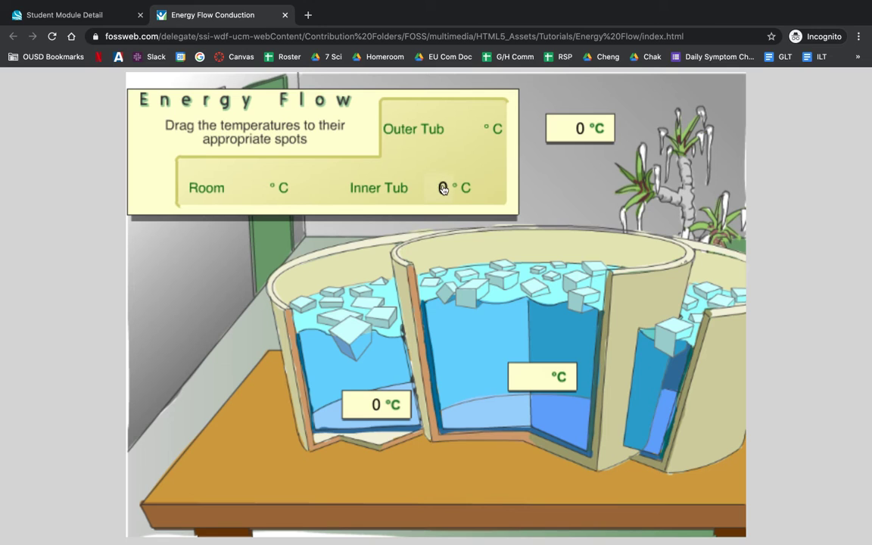
pyautogui.moveTo(444, 188); pyautogui.dragTo(535, 379)
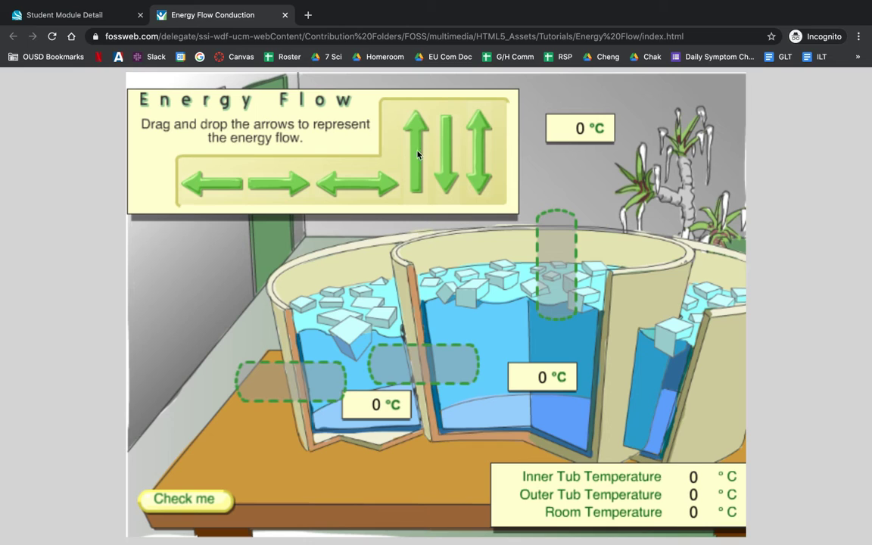
# Step: Put double-headed arrows in all three flow zones, check them, and start another round
pyautogui.moveTo(376, 180); pyautogui.dragTo(311, 374)
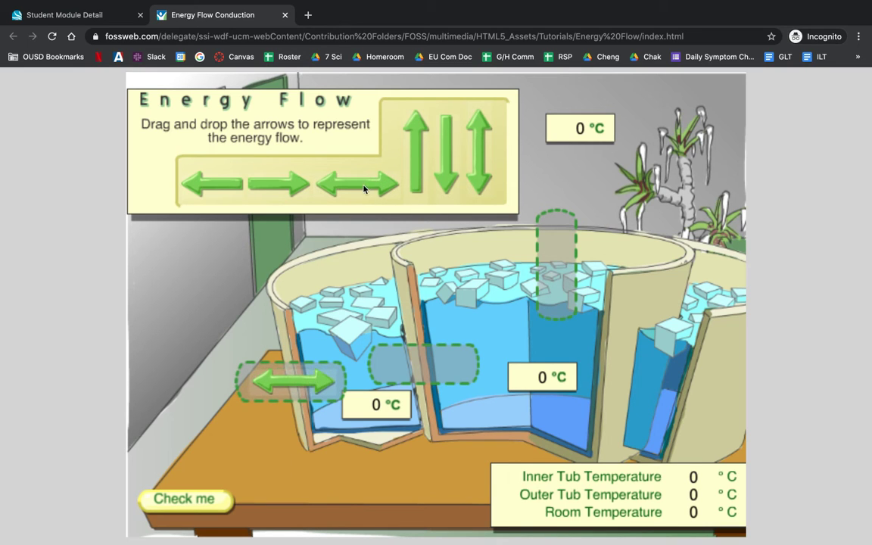
pyautogui.moveTo(370, 185); pyautogui.dragTo(429, 357)
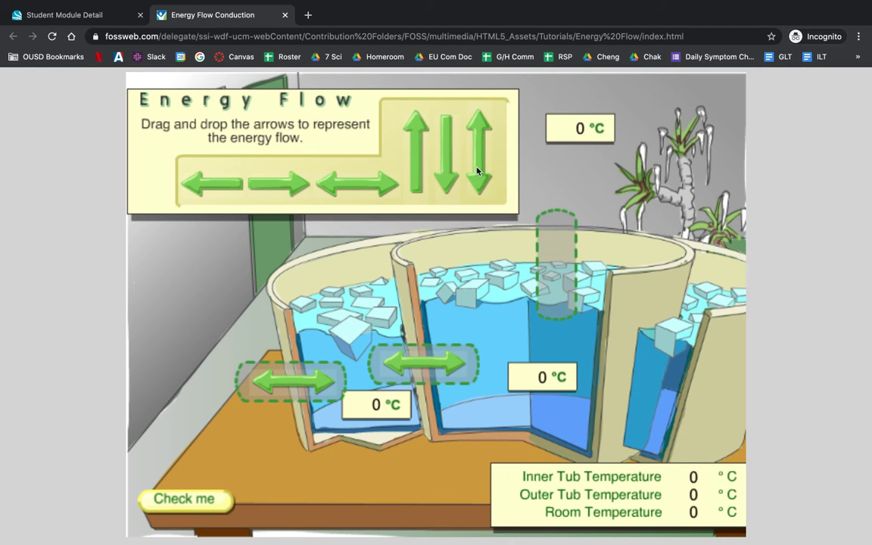
pyautogui.moveTo(477, 172); pyautogui.dragTo(555, 278)
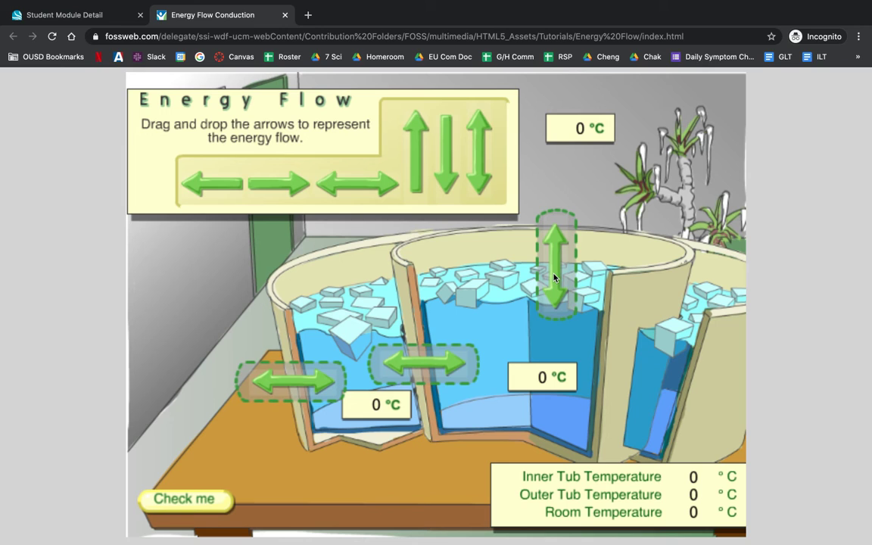
pyautogui.click(171, 500)
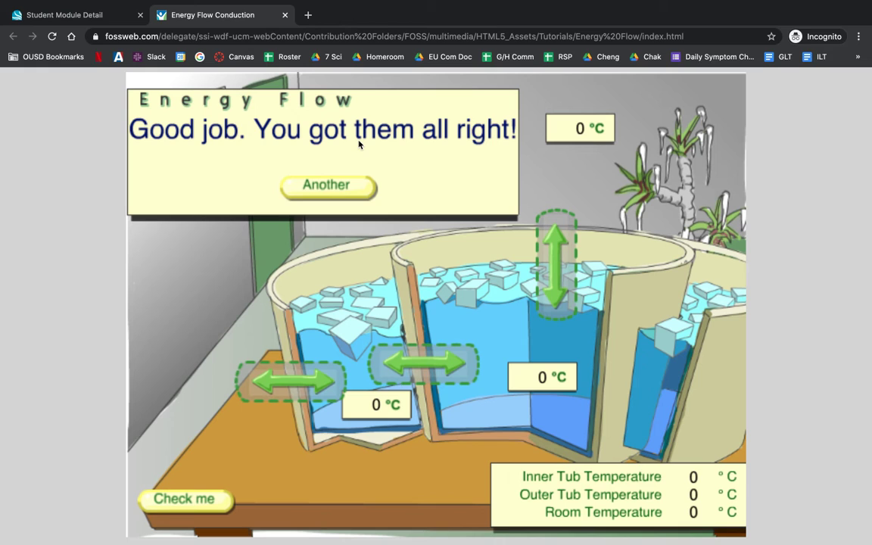
pyautogui.click(345, 195)
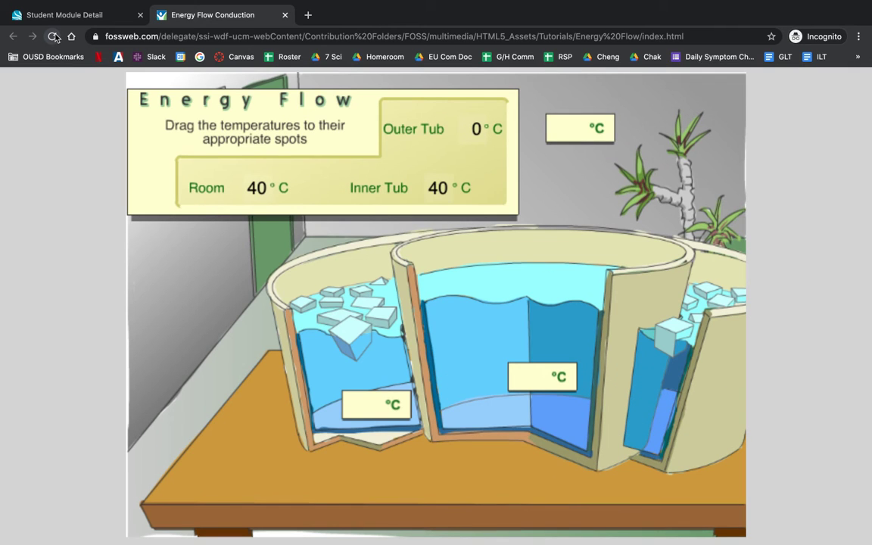
# Step: Place outer tub 0 °C, inner tub 40 °C and room 40 °C
pyautogui.moveTo(477, 134); pyautogui.dragTo(367, 409)
pyautogui.moveTo(438, 187); pyautogui.dragTo(539, 378)
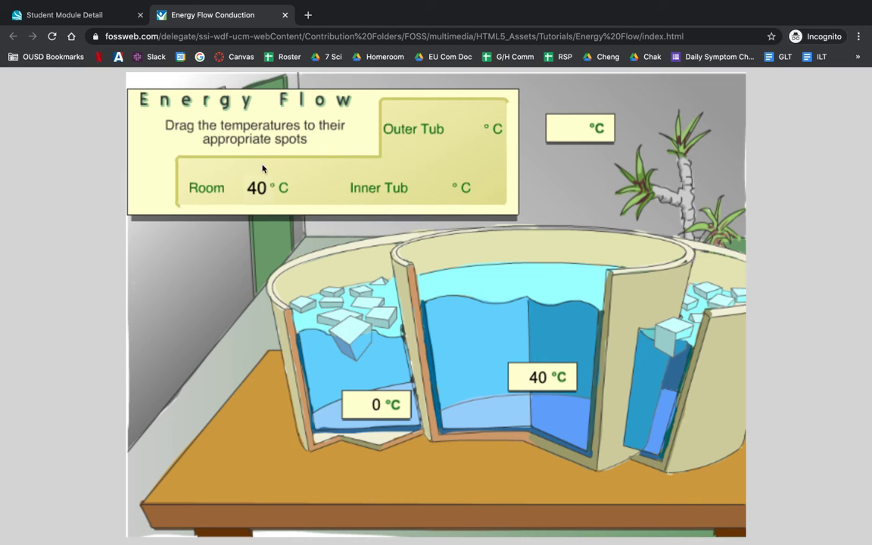
pyautogui.moveTo(259, 187); pyautogui.dragTo(571, 128)
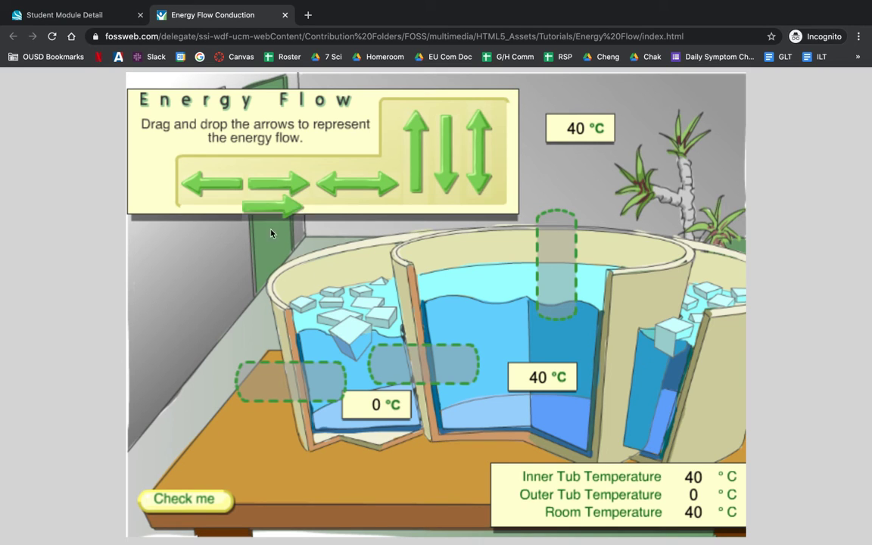
# Step: Place arrows room→outer tub, inner→outer tub, two-way room–inner tub; verify and start a new round
pyautogui.moveTo(271, 233); pyautogui.dragTo(290, 409)
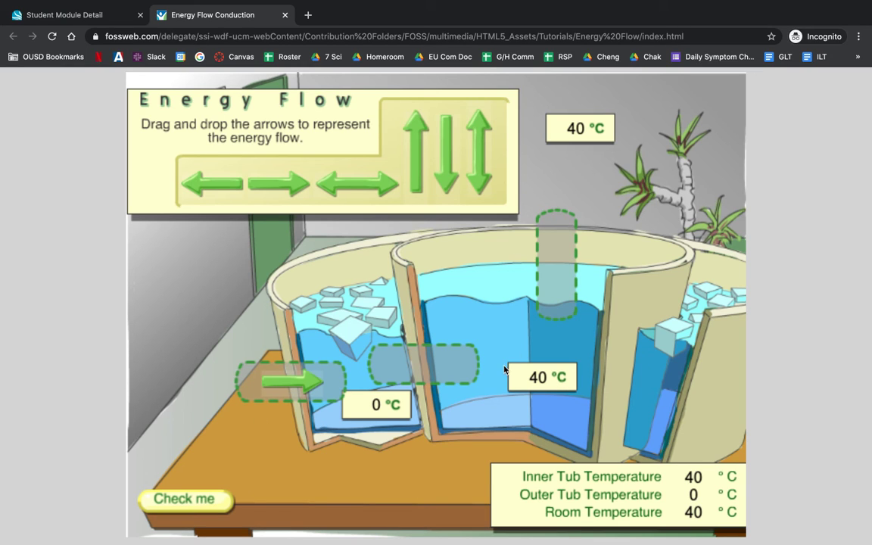
pyautogui.moveTo(220, 188); pyautogui.dragTo(420, 359)
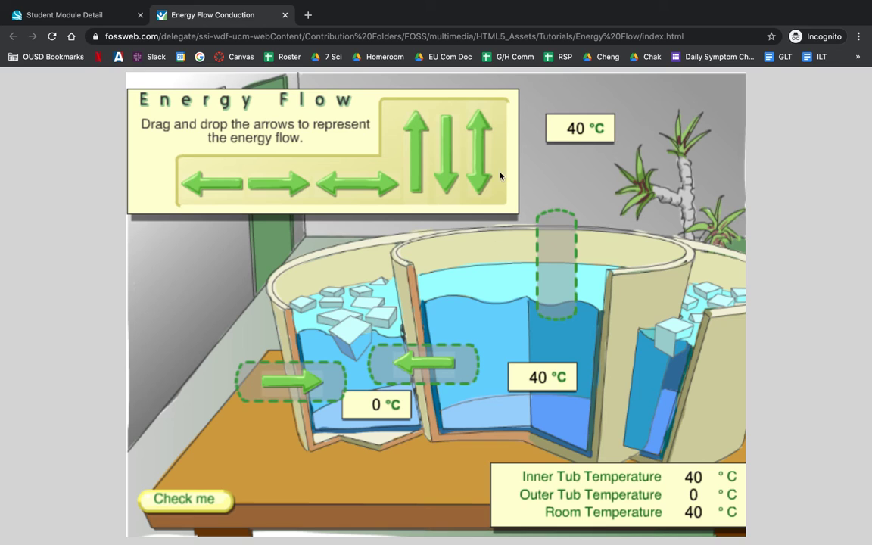
pyautogui.moveTo(473, 161); pyautogui.dragTo(555, 268)
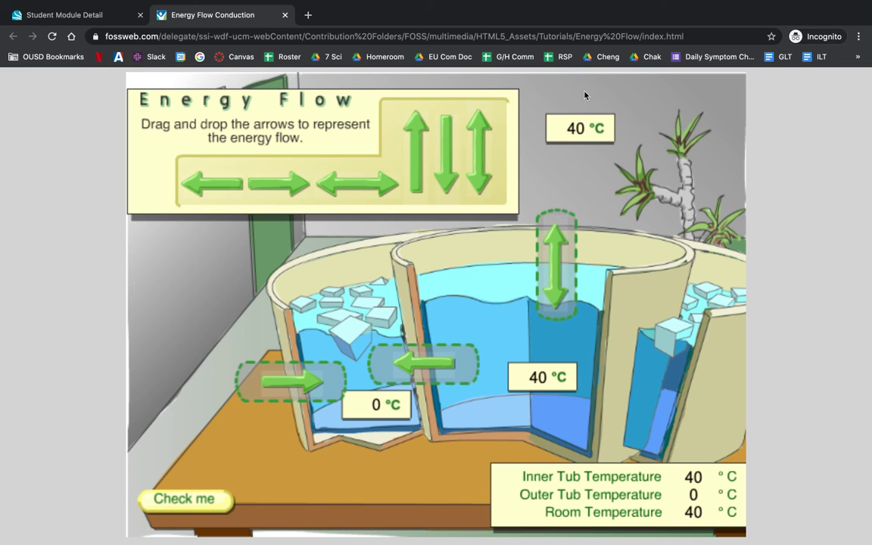
pyautogui.click(205, 503)
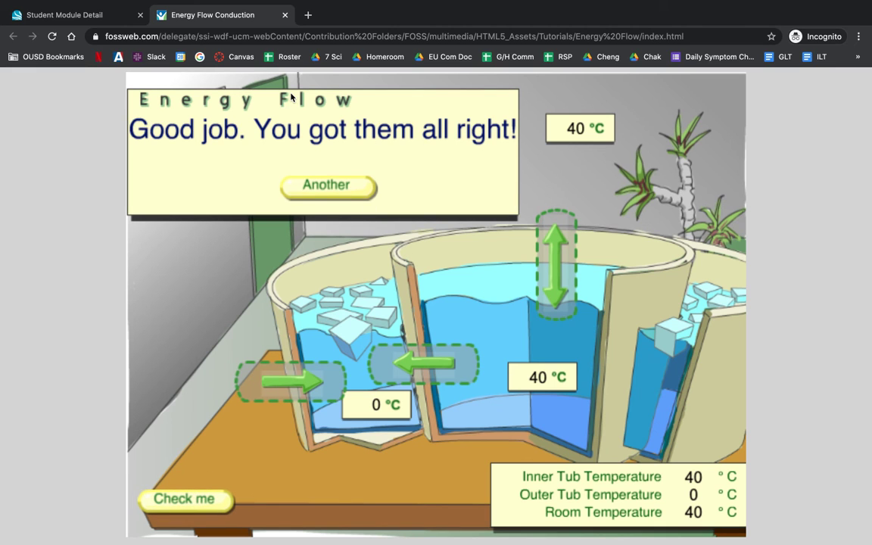
pyautogui.click(332, 187)
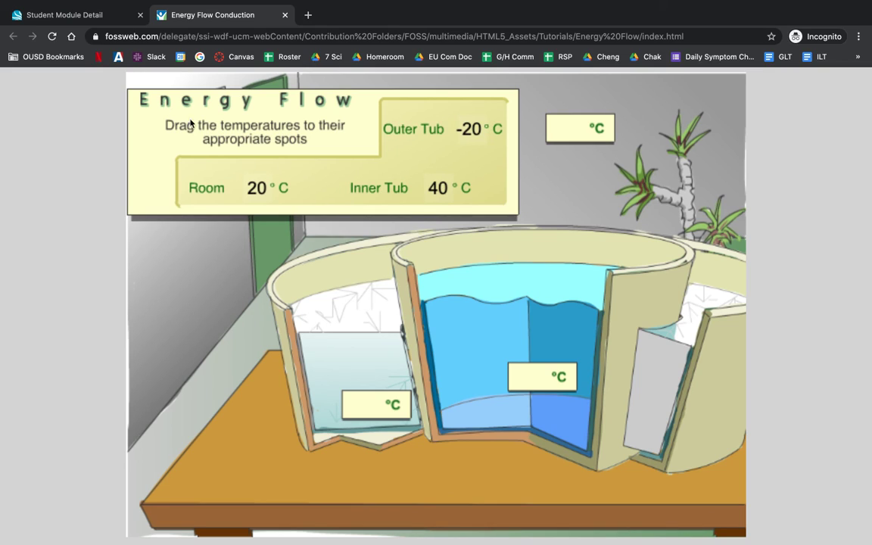
pyautogui.hotkey('ctrl', 'Up')
# Step: Highlight direction 10 on solving at least 4 problems, then open the submission form
pyautogui.click(429, 52)
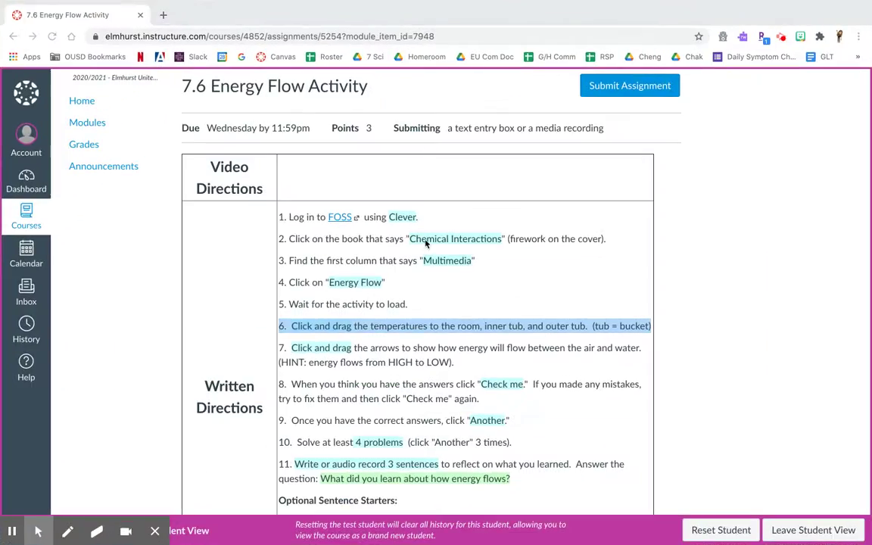
pyautogui.scroll(-3, 348, 318)
pyautogui.tripleClick(332, 331)
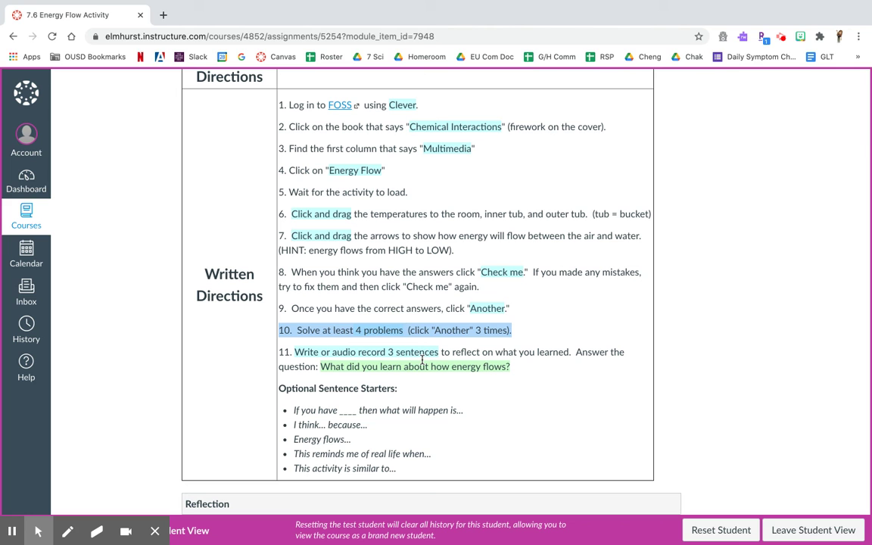
pyautogui.scroll(-5, 422, 360)
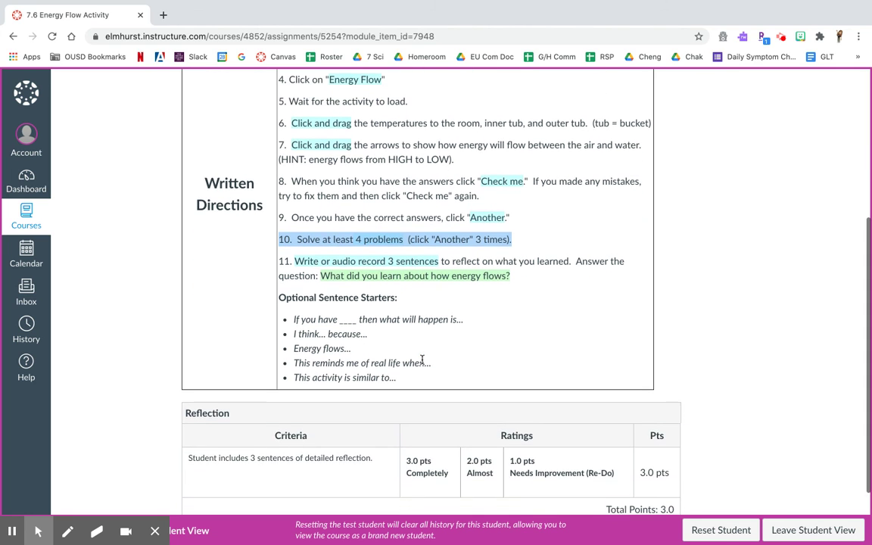
pyautogui.scroll(3, 422, 363)
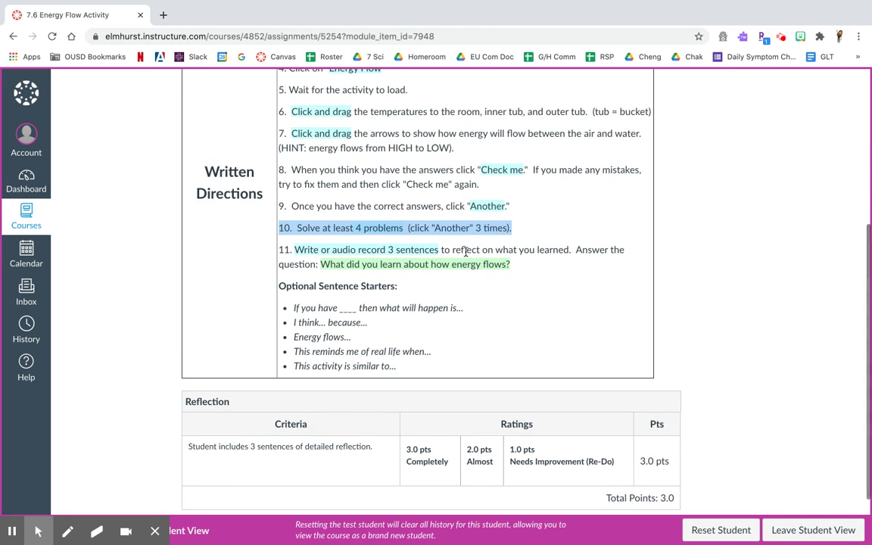
pyautogui.scroll(-1, 574, 216)
pyautogui.scroll(7, 574, 215)
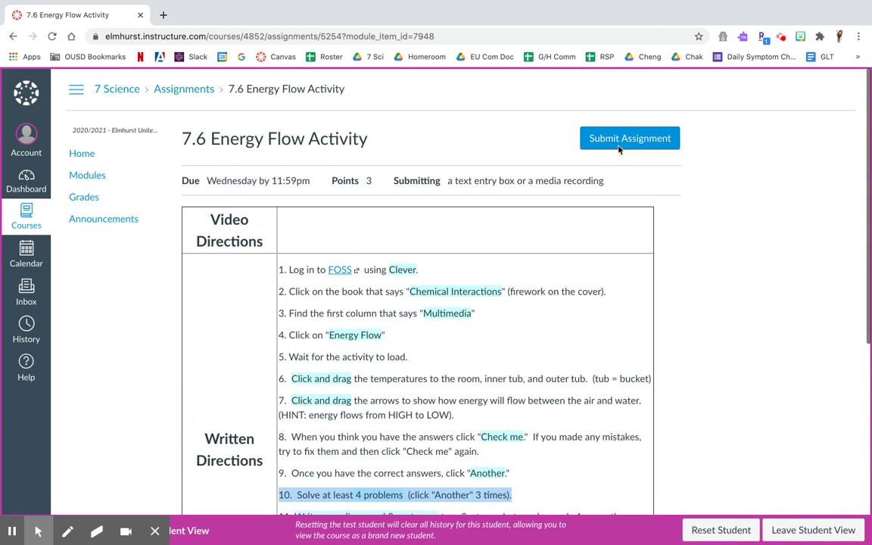
pyautogui.click(619, 142)
# Step: Focus the Text Entry box and highlight the optional sentence starters
pyautogui.scroll(-1, 245, 450)
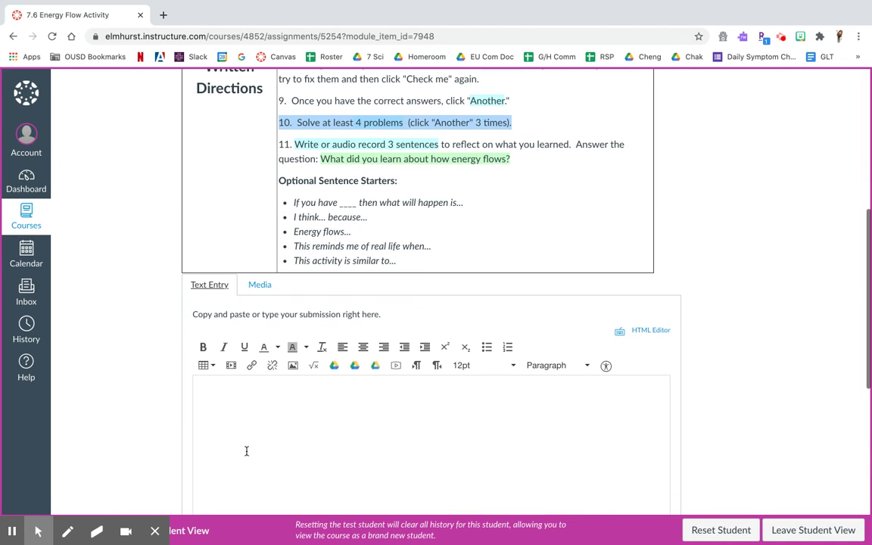
pyautogui.click(246, 451)
pyautogui.moveTo(412, 262); pyautogui.dragTo(278, 181)
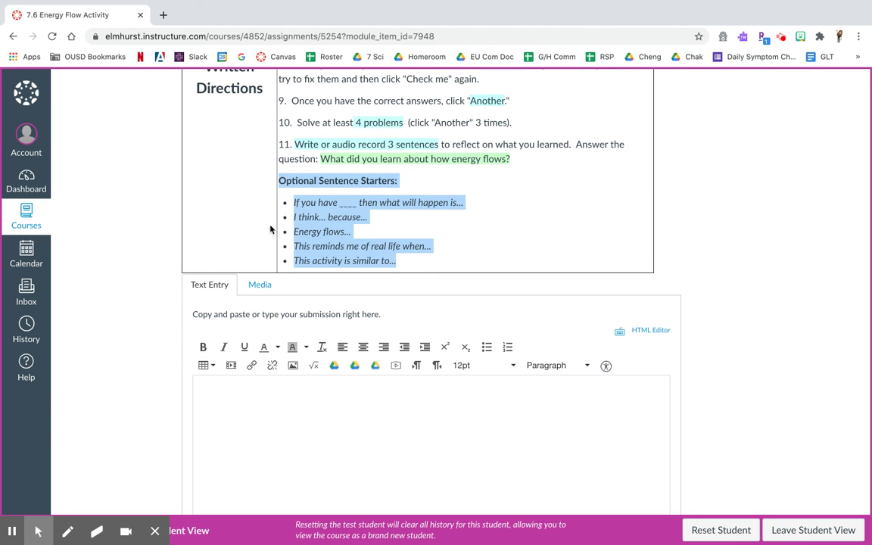
# Step: Switch to a Media submission and preview the Upload Media options, closing the dialog
pyautogui.click(259, 284)
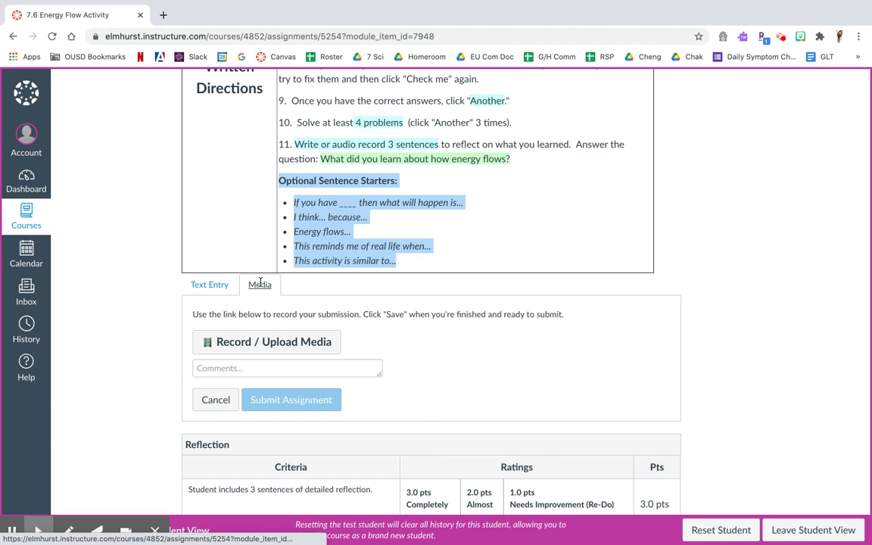
pyautogui.click(281, 345)
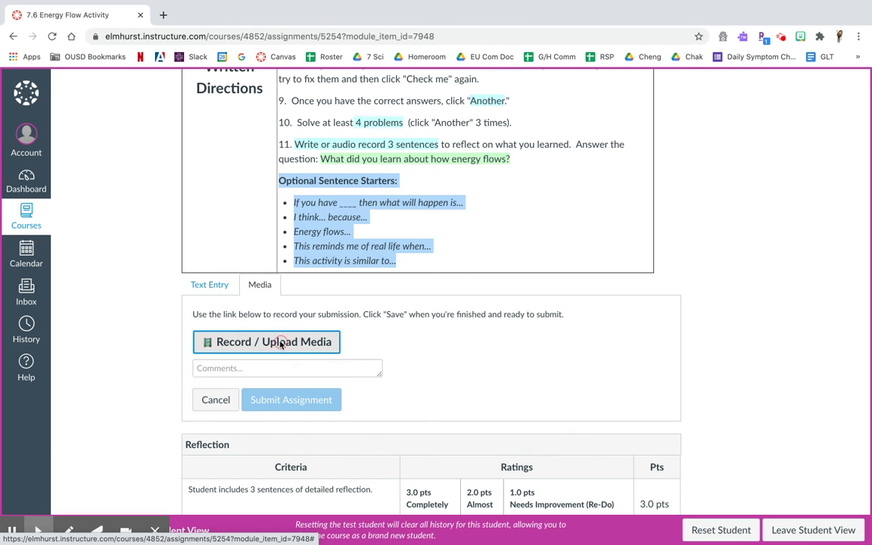
pyautogui.click(405, 270)
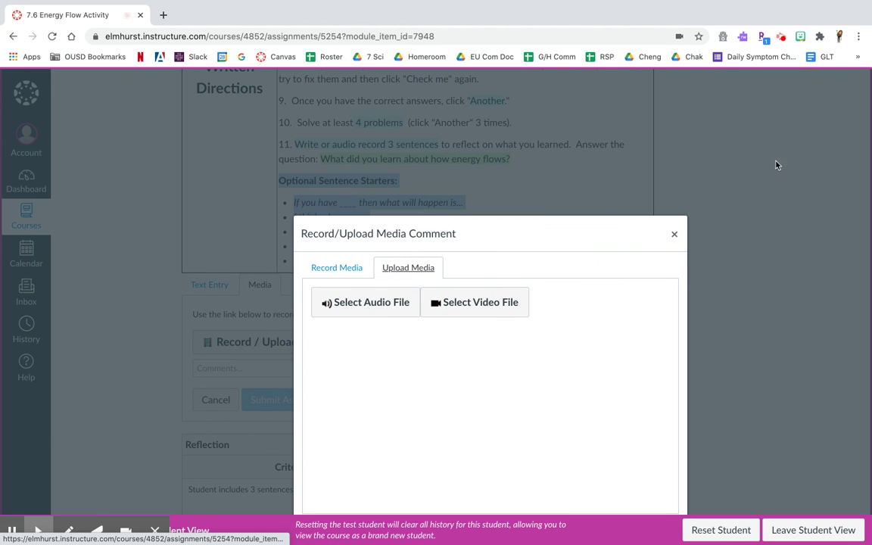
pyautogui.click(673, 235)
pyautogui.scroll(-2, 474, 262)
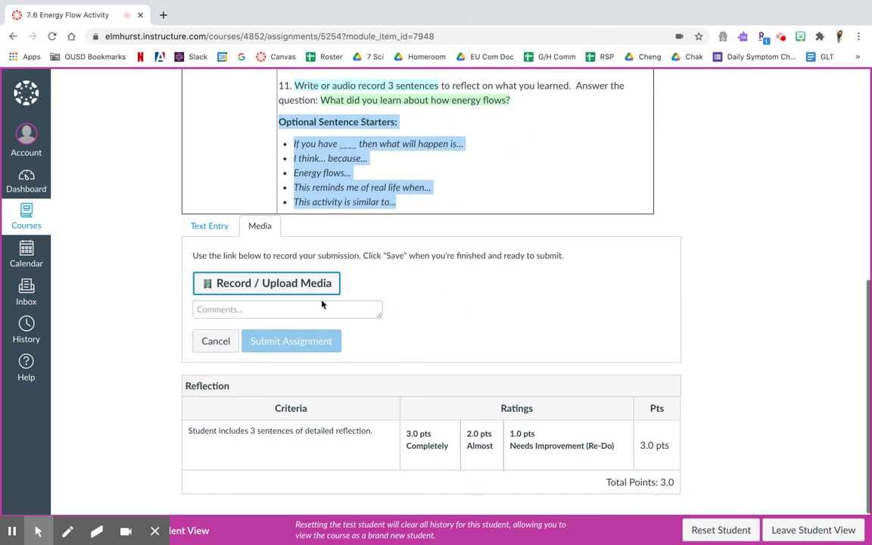